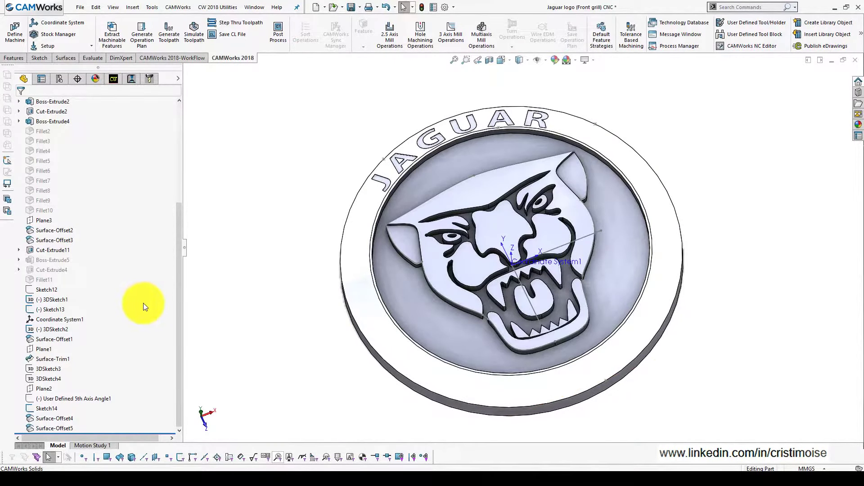
Inspect the 6061-T6 stock, an 11 mm extrusion of Sketch12, in Stock Manager without changes.
left_click(74, 319)
middle_click_drag(277, 266, 283, 283)
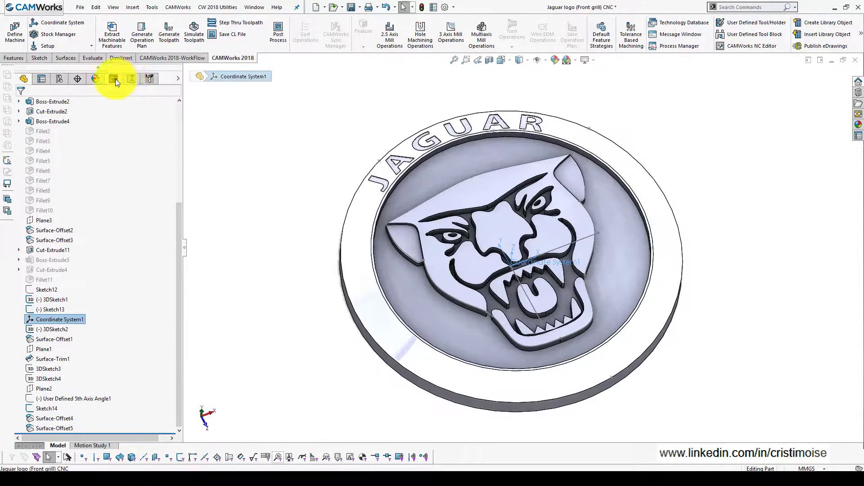
left_click(113, 79)
right_click(76, 112)
left_click(84, 114)
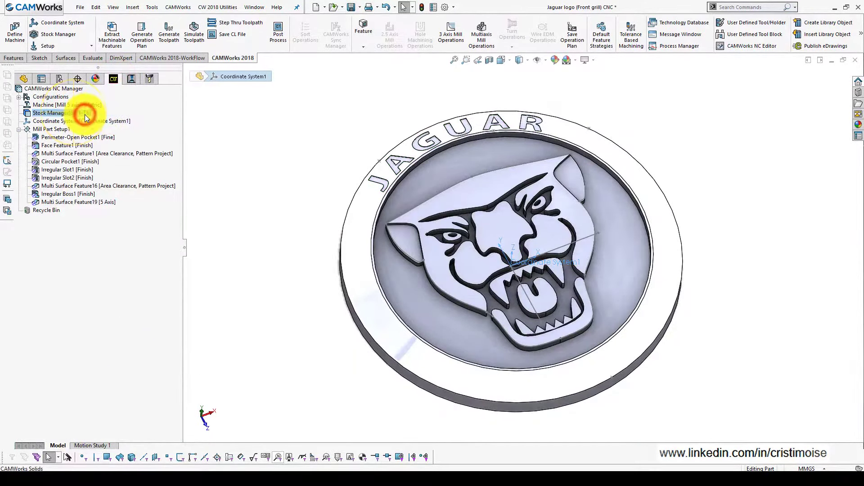
middle_click_drag(309, 199, 269, 228)
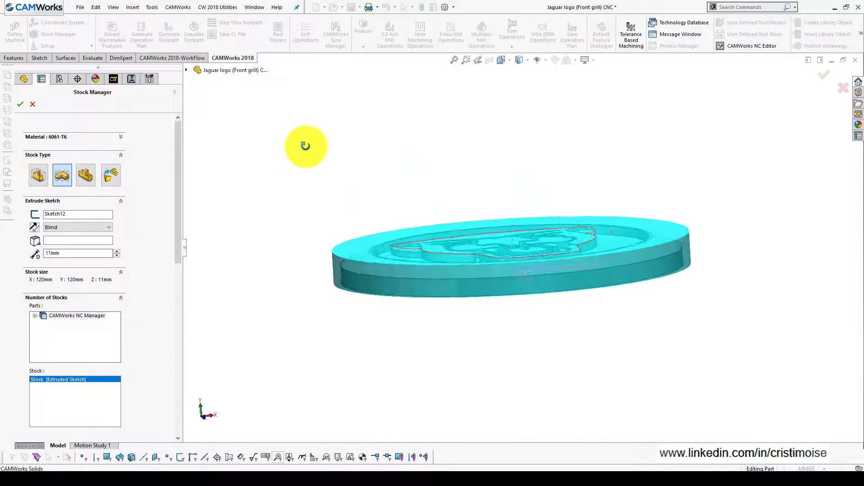
left_click(20, 104)
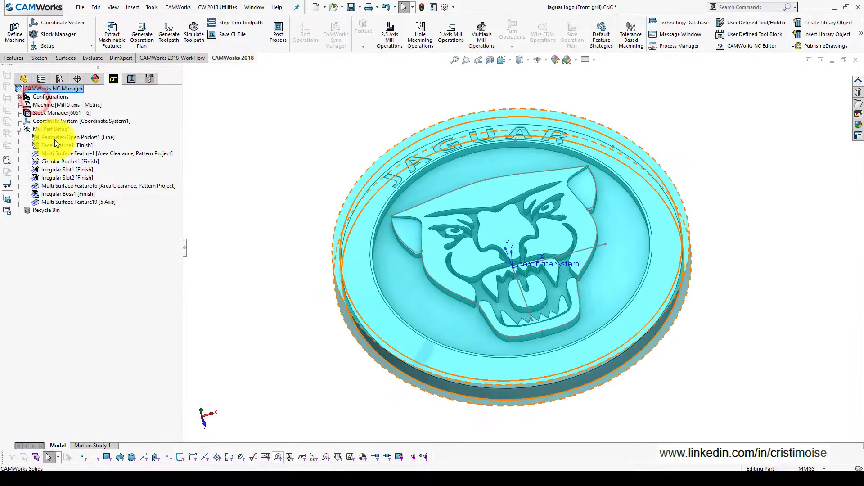
left_click(55, 138)
middle_click_drag(343, 220, 343, 251)
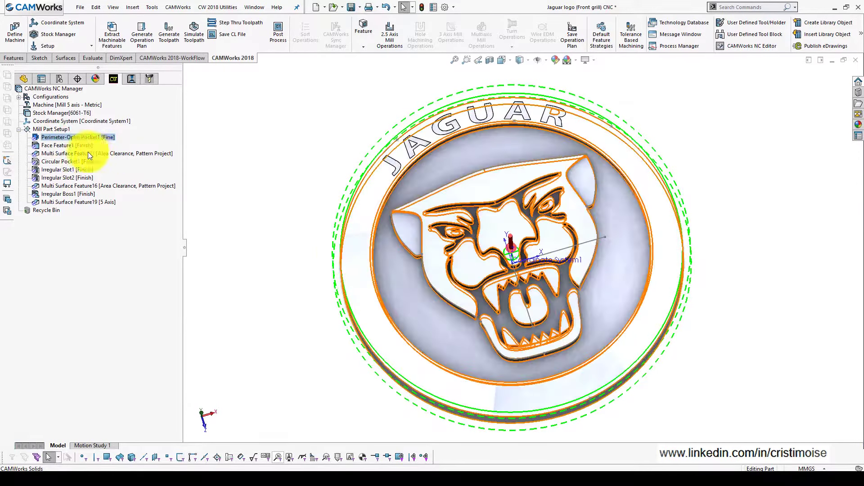
left_click(71, 145)
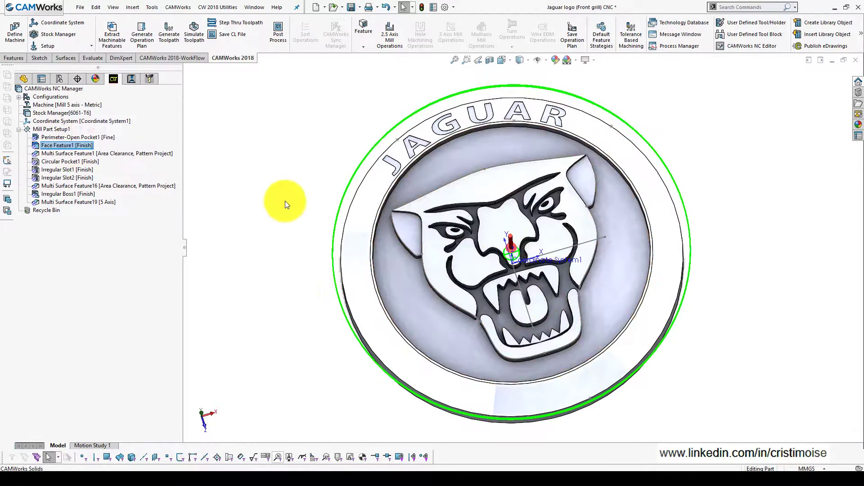
mouse_move(285, 200)
middle_mouse_down()
mouse_move(282, 141)
mouse_move(305, 203)
mouse_move(184, 183)
mouse_move(247, 226)
mouse_move(180, 189)
middle_mouse_up()
left_click(118, 155)
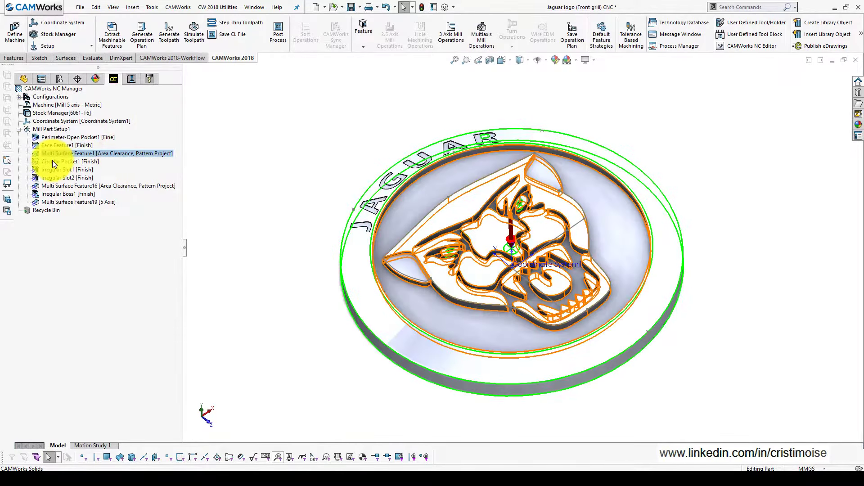
left_click(53, 161)
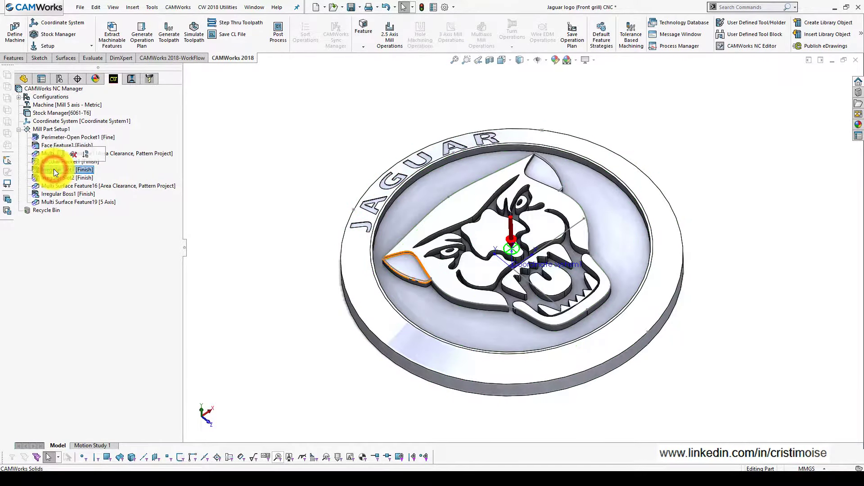
left_click(53, 170)
scroll(444, 269, "down", 5)
scroll(445, 269, "up", 3)
scroll(415, 269, "up", 3)
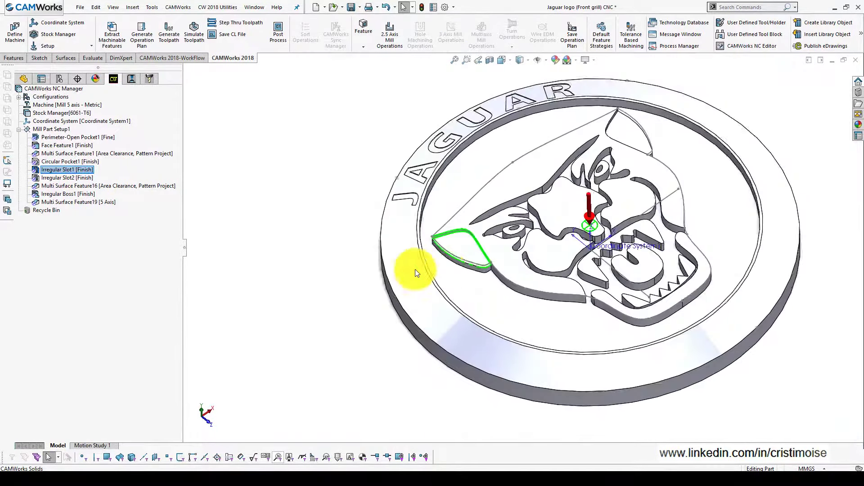
left_click(52, 178)
middle_click_drag(583, 187, 633, 150)
scroll(633, 150, "down", 3)
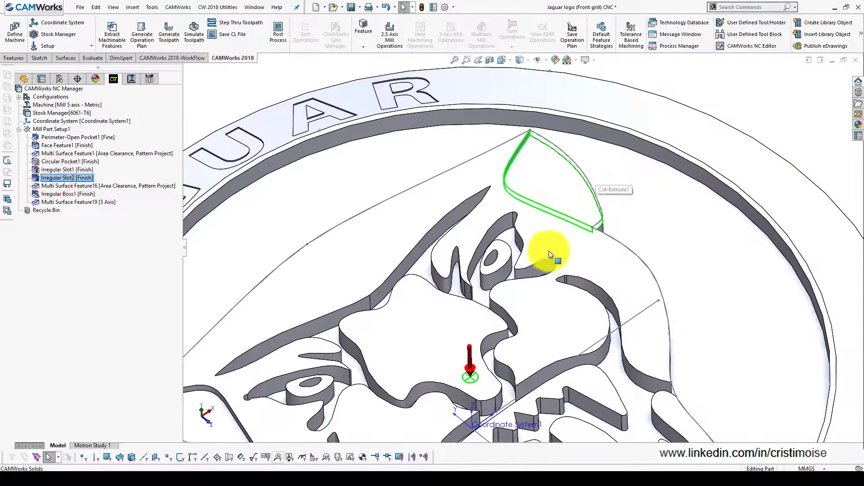
mouse_move(549, 250)
middle_mouse_down()
mouse_move(506, 245)
mouse_move(498, 279)
middle_mouse_up()
scroll(498, 279, "up", 5)
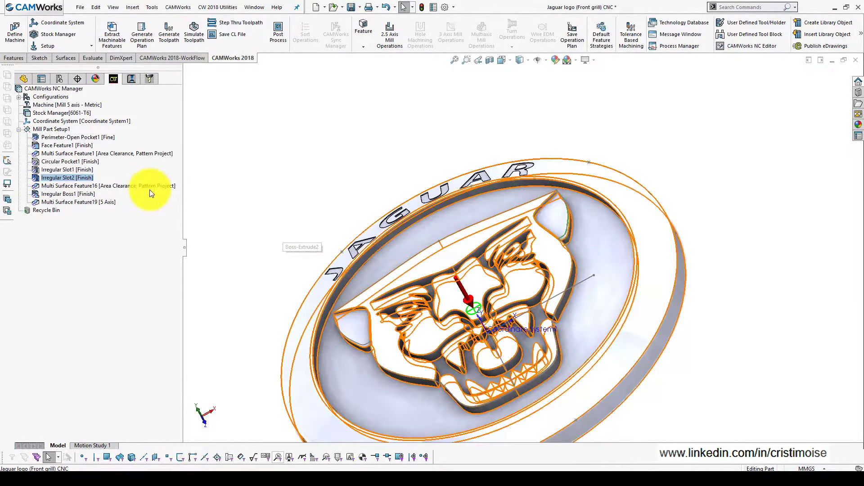
left_click(150, 187)
middle_click_drag(309, 287, 252, 252)
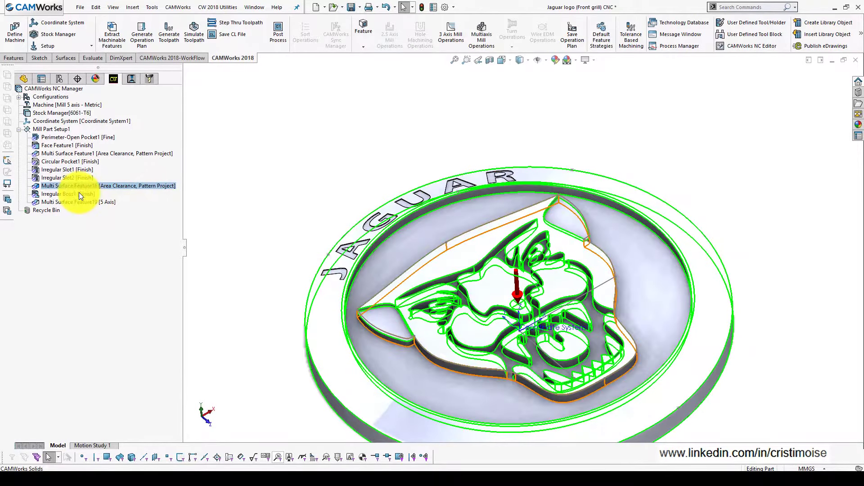
left_click(79, 193)
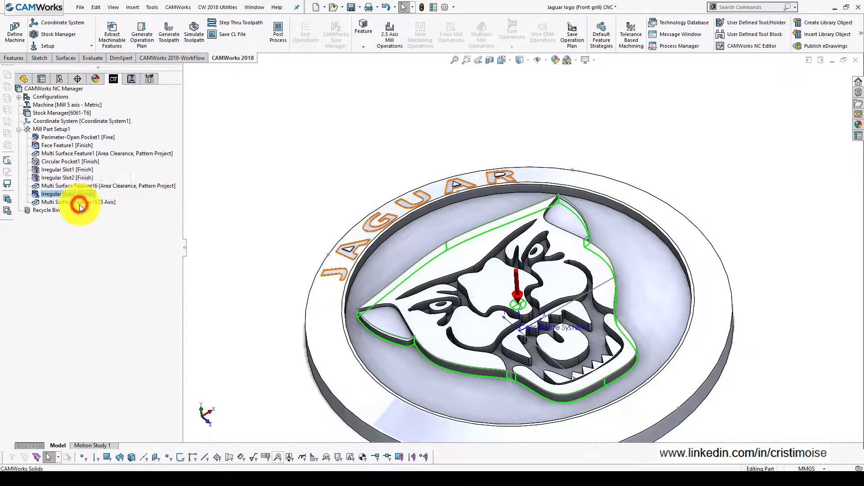
Show the Face Mill1 and Area Clearance1 toolpaths from the Operation Tree.
left_click(132, 78)
left_click(71, 137)
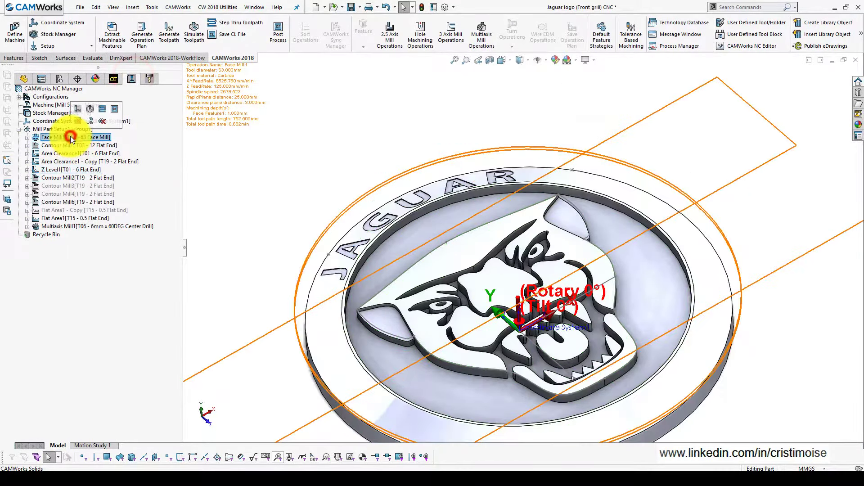
left_click(74, 153)
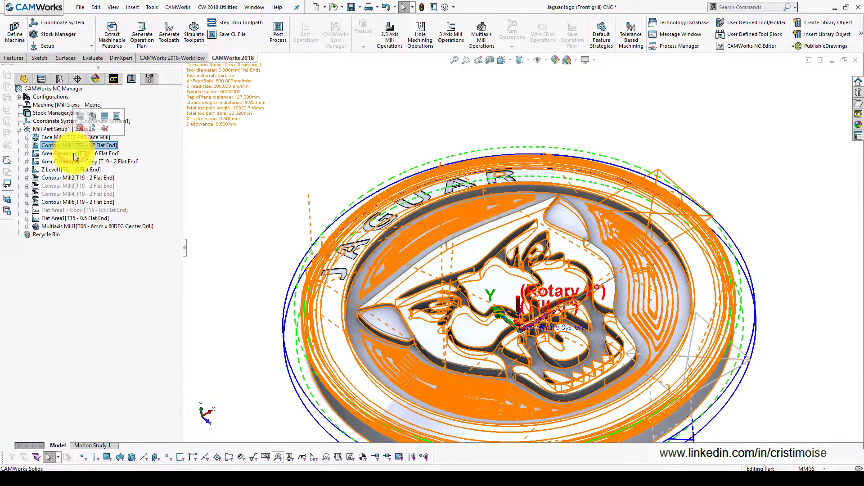
Review Area Clearance1's Pocket Out pattern and 0.5 mm allowances, accept them, and show the copy's toolpath.
right_click(80, 156)
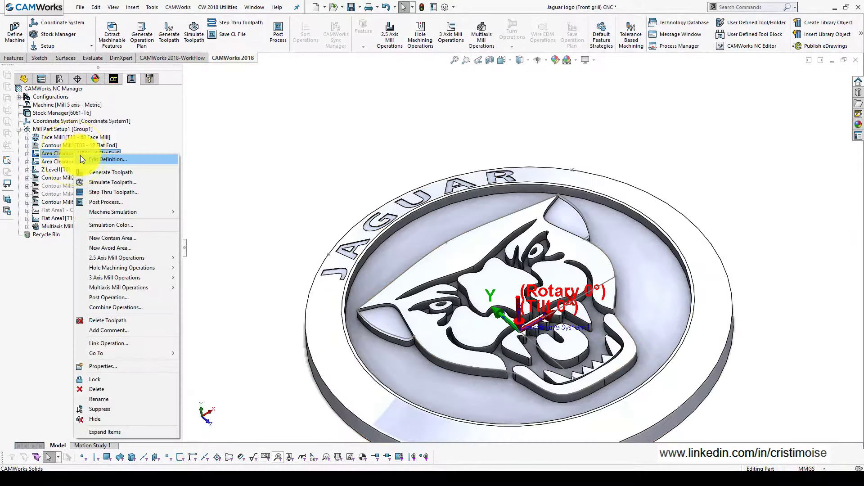
left_click(80, 155)
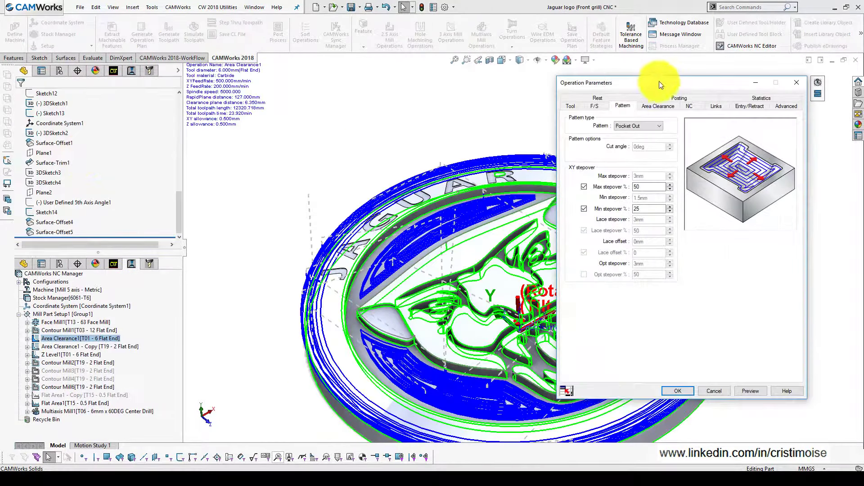
left_click(657, 106)
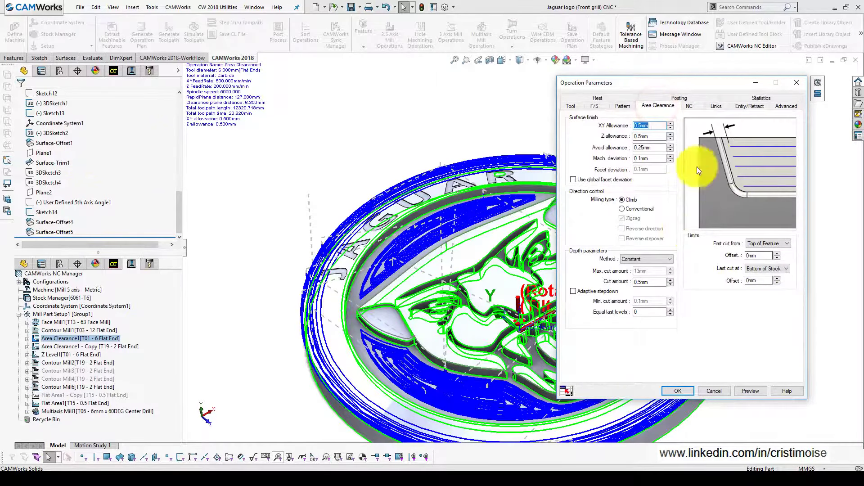
left_click(625, 105)
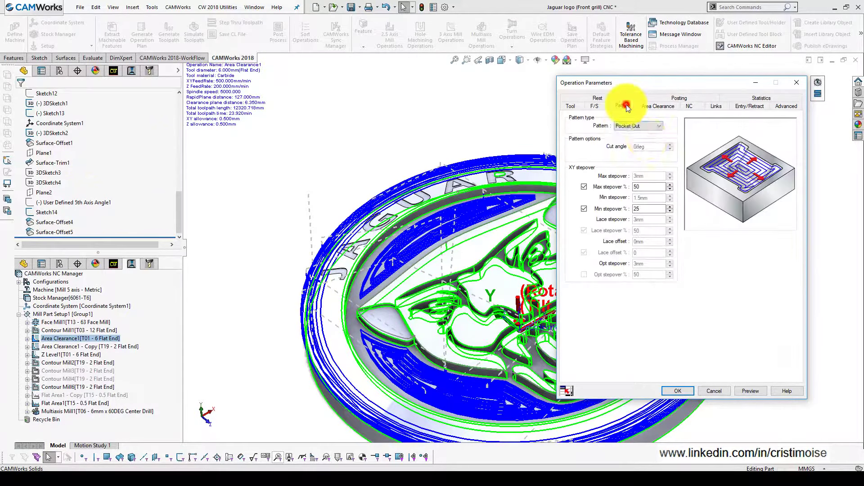
left_click(678, 391)
left_click(102, 160)
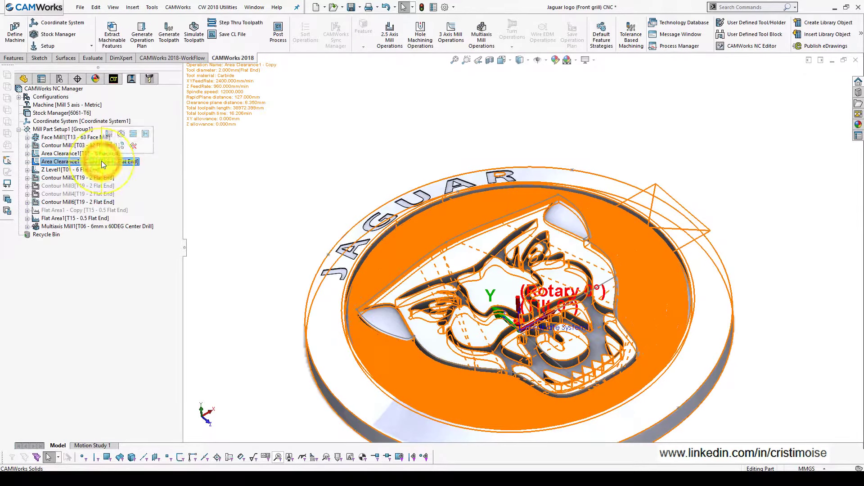
Review and accept the cutting tool settings of Area Clearance1 - Copy.
right_click(102, 161)
left_click(104, 163)
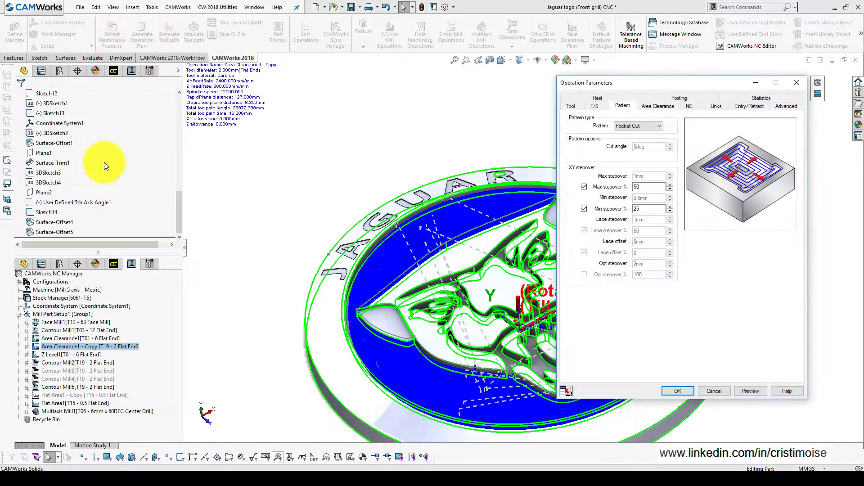
left_click(565, 106)
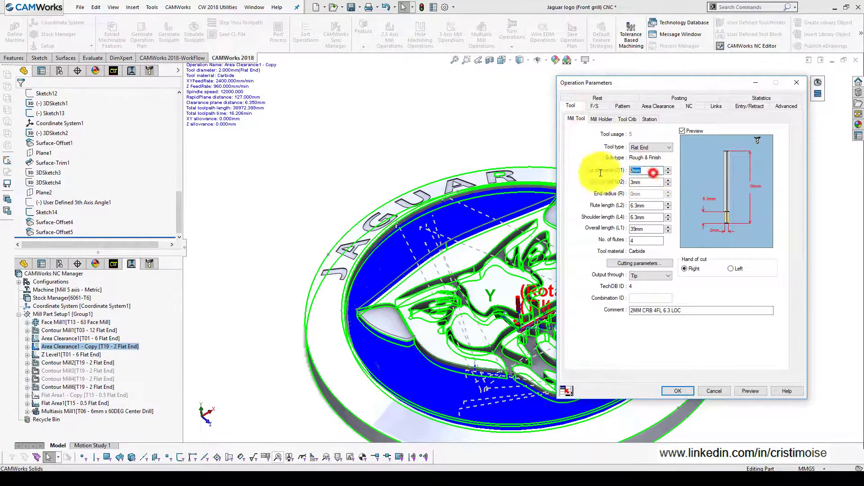
left_click(76, 170)
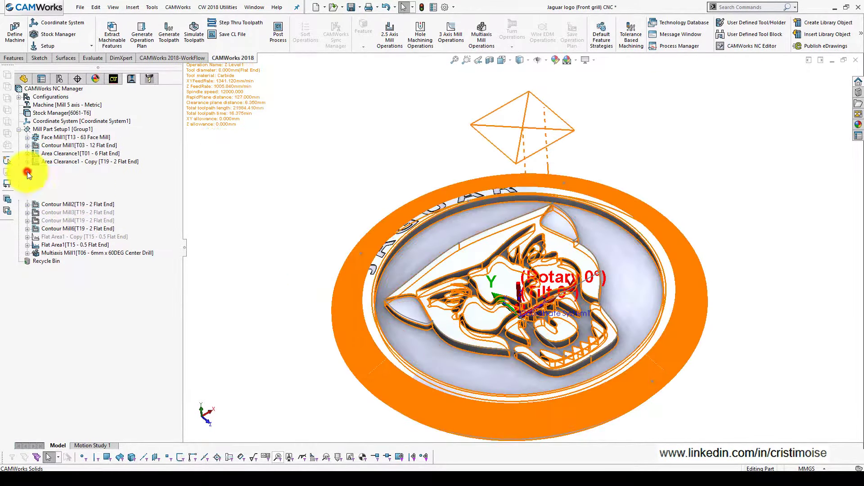
Check Z Level1's Contain Area17, Avoid Area1 and constant 0.1 mm cut amount, then accept.
left_click(27, 169)
left_click(50, 178)
left_click(58, 186)
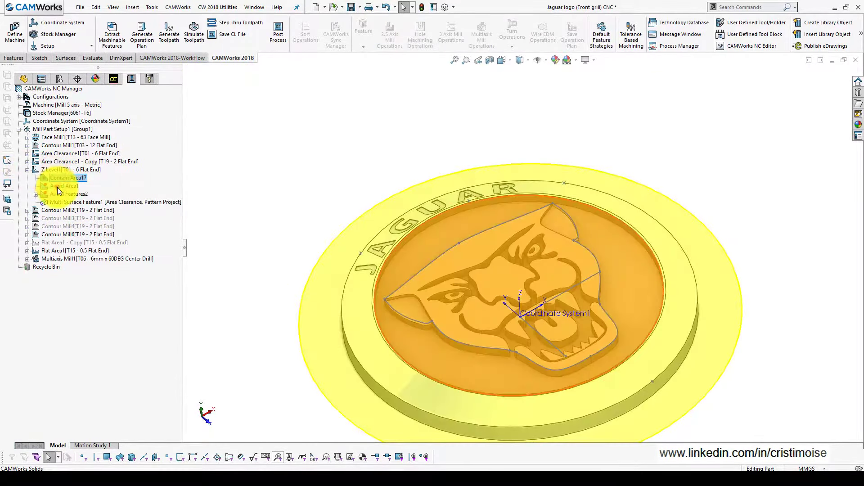
right_click(57, 169)
left_click(65, 172)
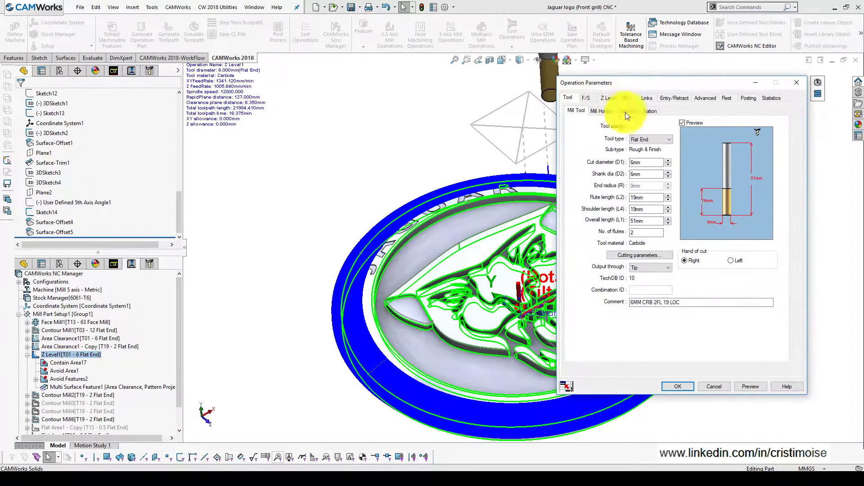
left_click(612, 98)
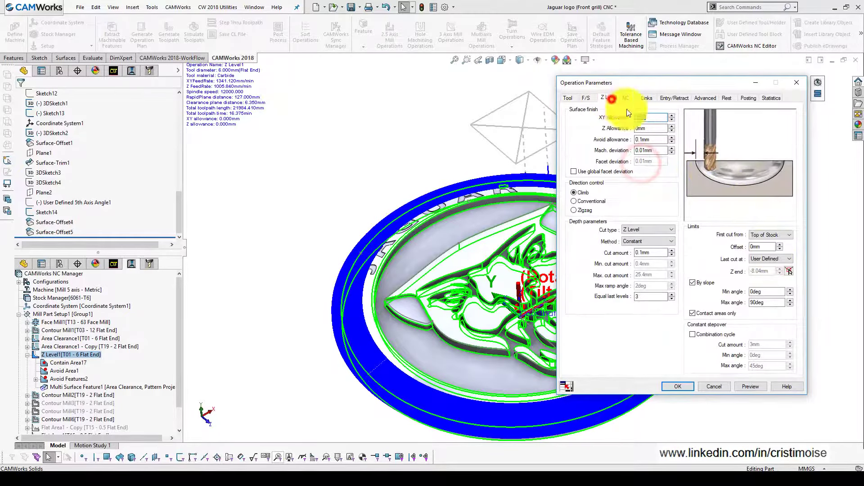
left_click(655, 253)
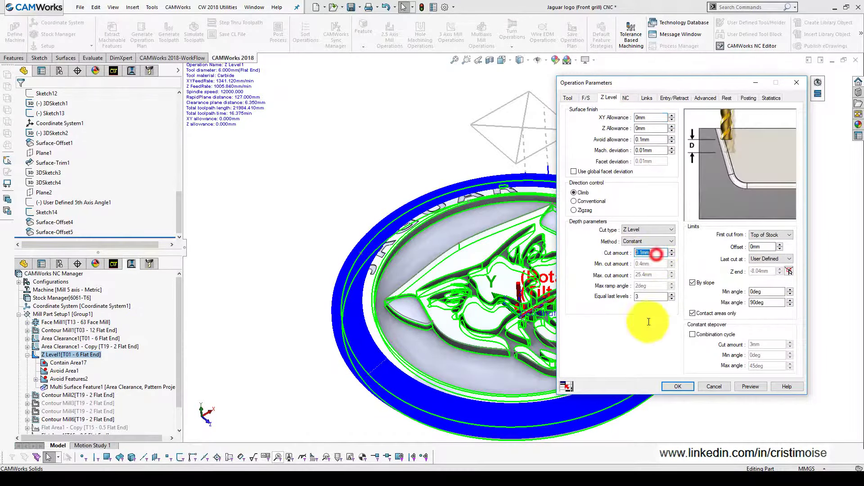
left_click(680, 386)
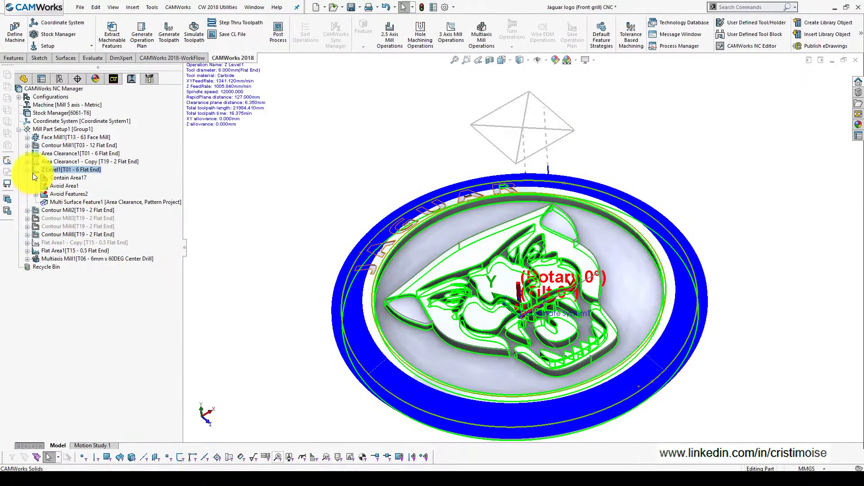
left_click(28, 170)
Accept Contour Mill2's parameters unchanged, then view Contour Mill6's toolpath from a frontal angle.
left_click(53, 177)
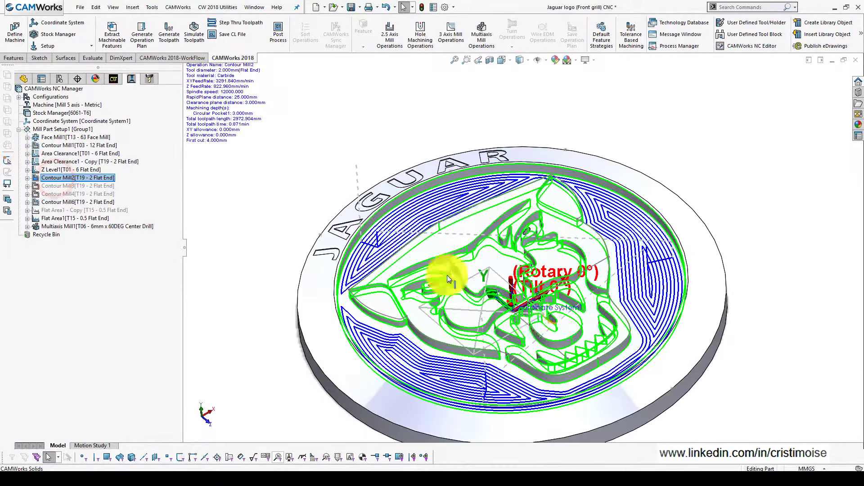
middle_click_drag(469, 291, 405, 332)
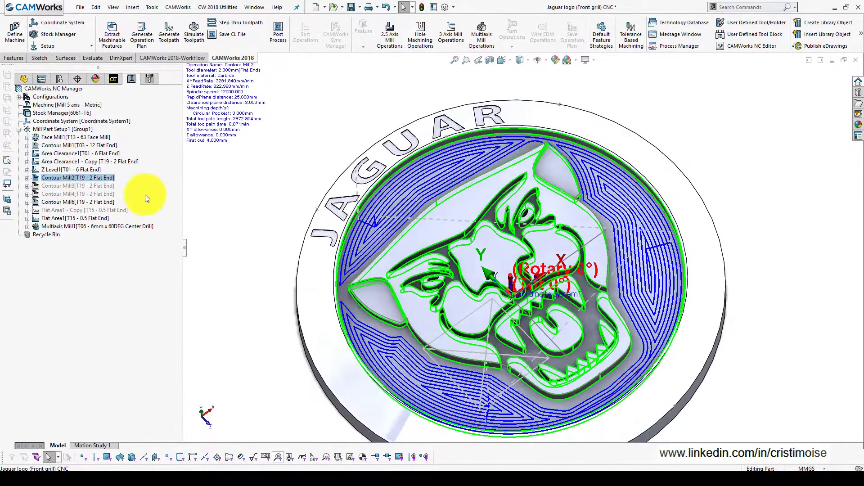
left_click(99, 176)
double_click(99, 178)
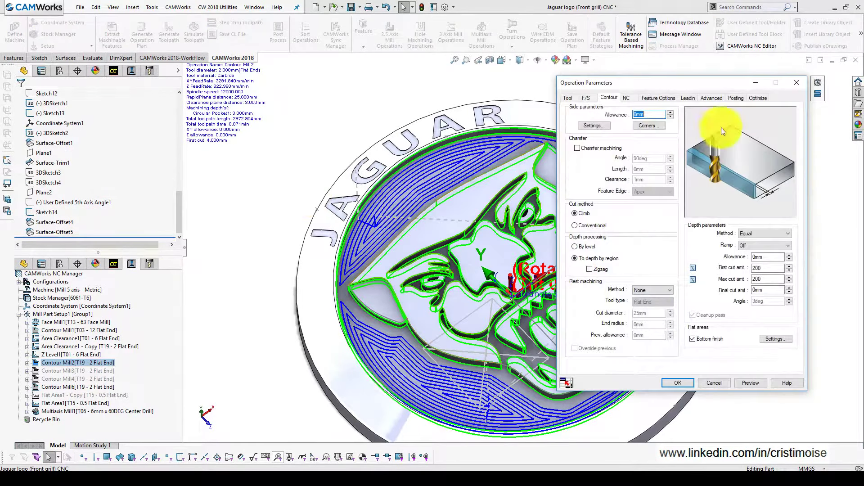
left_click(687, 381)
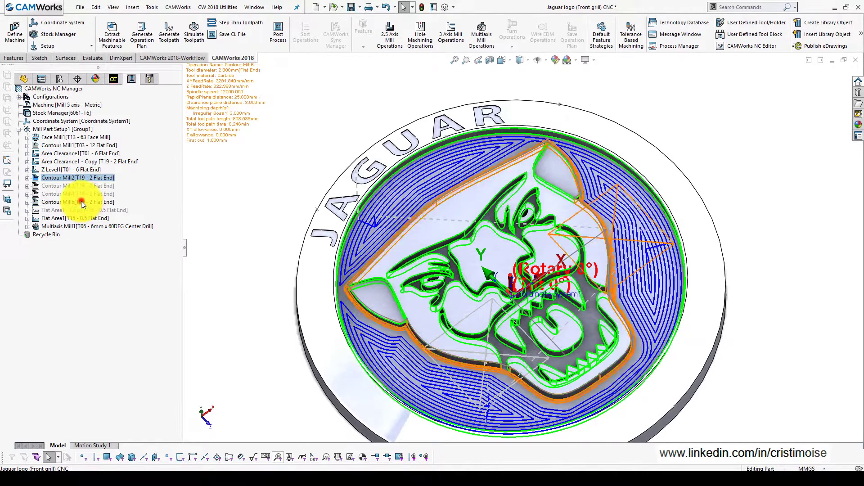
left_click(81, 202)
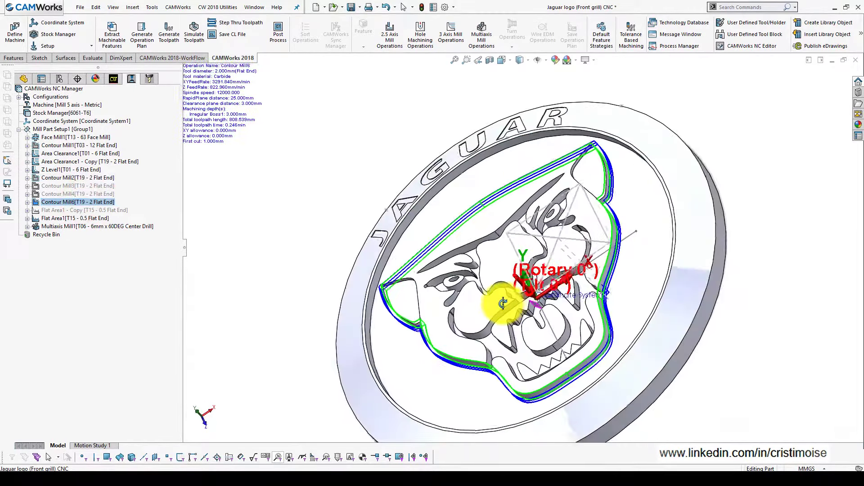
middle_click_drag(520, 303, 531, 280)
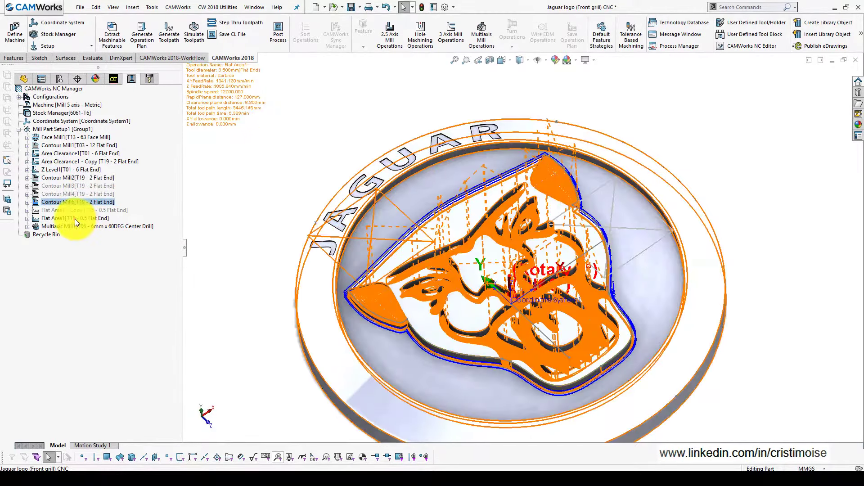
Check Flat Area1's flat area, link clearance and entry/retract settings, then accept them unchanged.
left_click(75, 218)
scroll(385, 299, "down", 5)
scroll(385, 299, "down", 2)
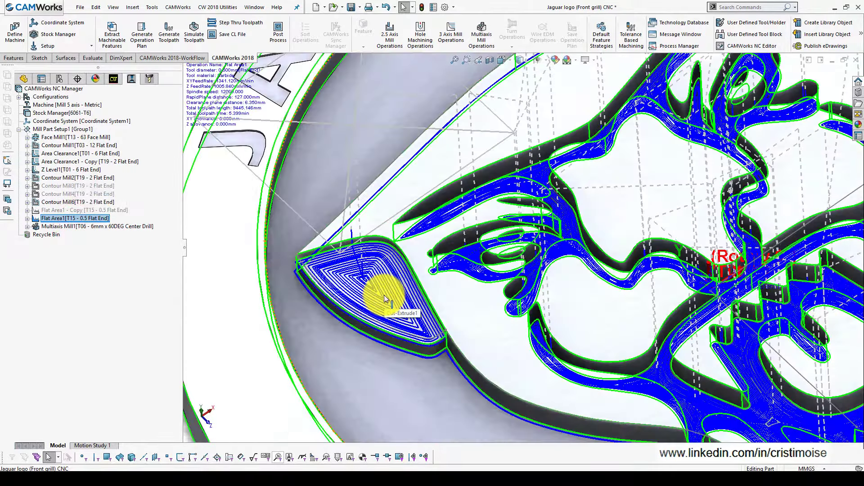
scroll(385, 299, "up", 4)
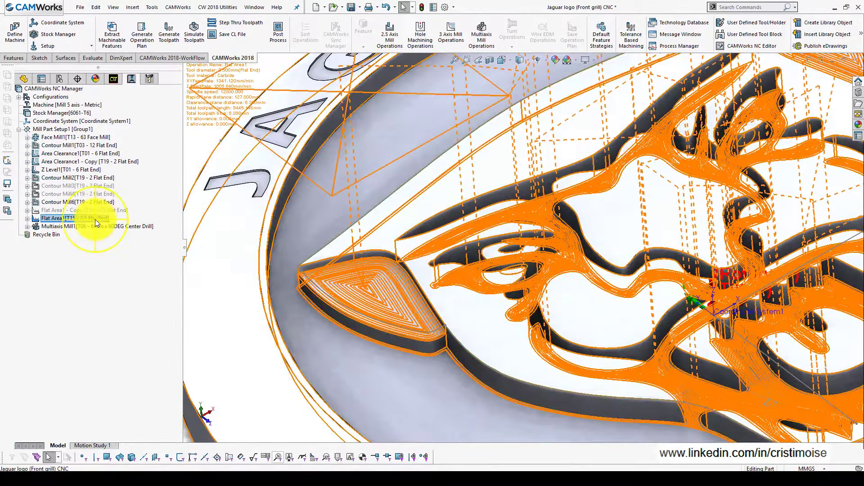
right_click(96, 219)
left_click(113, 198)
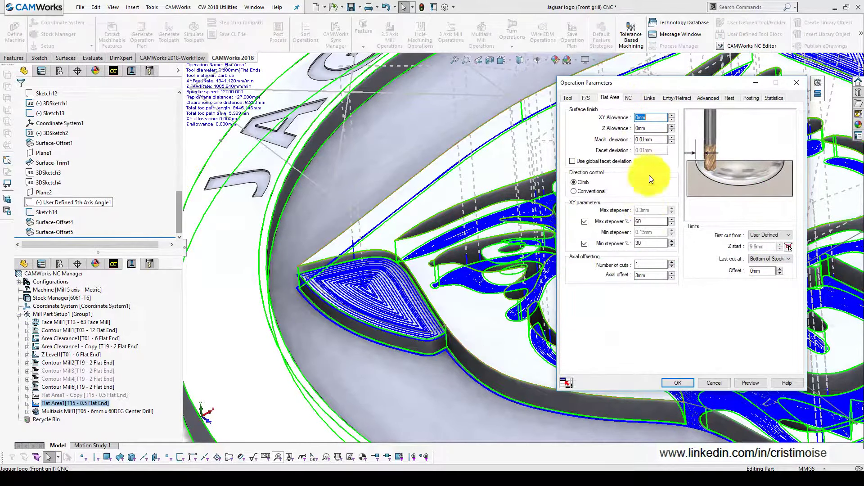
left_click(649, 98)
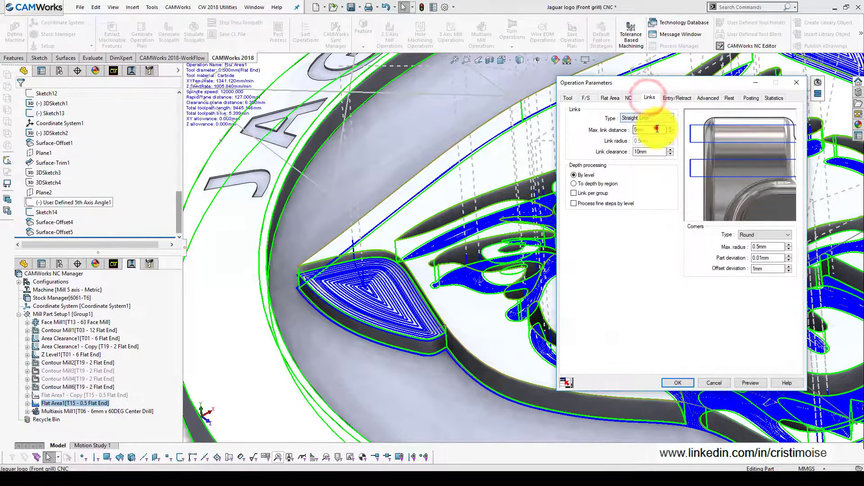
left_click(640, 152)
left_click(667, 99)
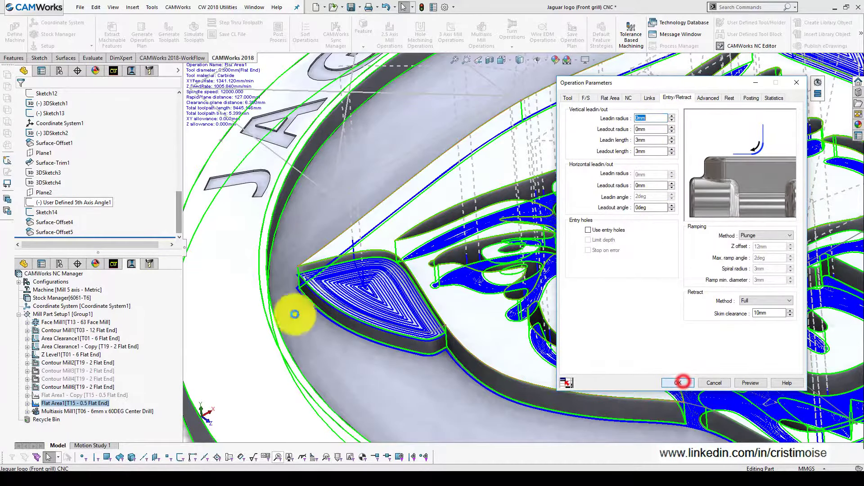
left_click(27, 218)
Inspect Flat Area1's Contain Area27 on the logo, fit the view, and show Multiaxis Mill1's toolpath.
left_click(51, 226)
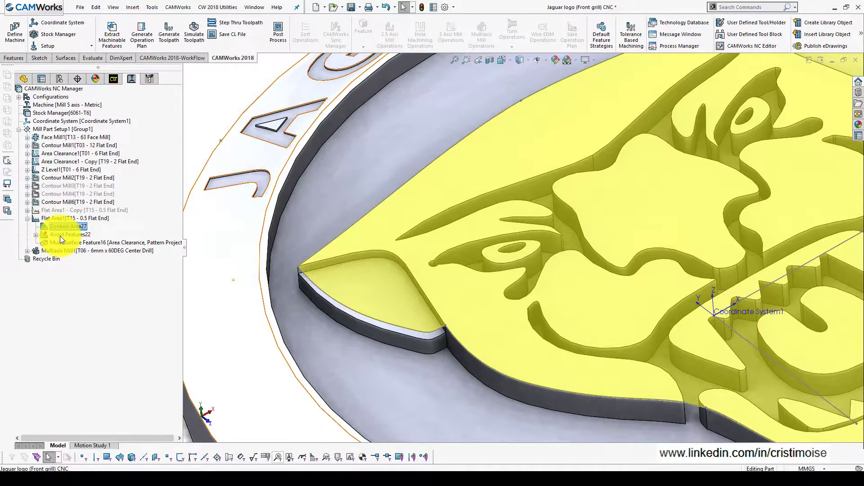
left_click(37, 219)
left_click(27, 218)
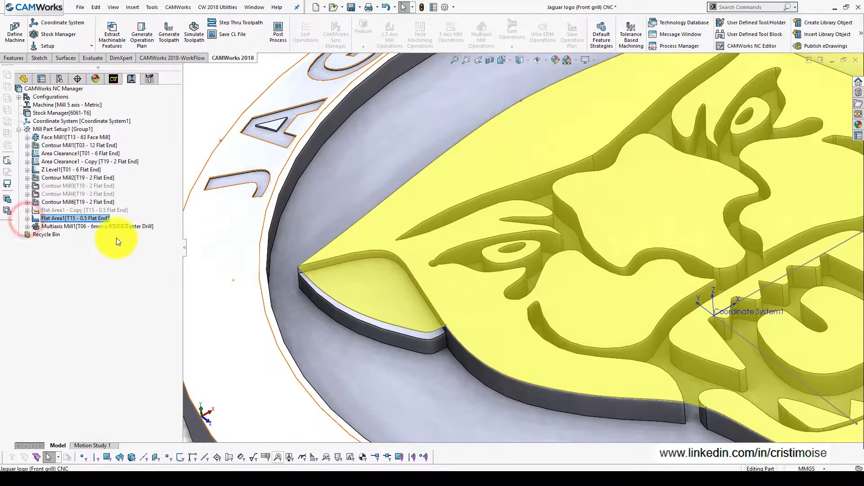
key("f")
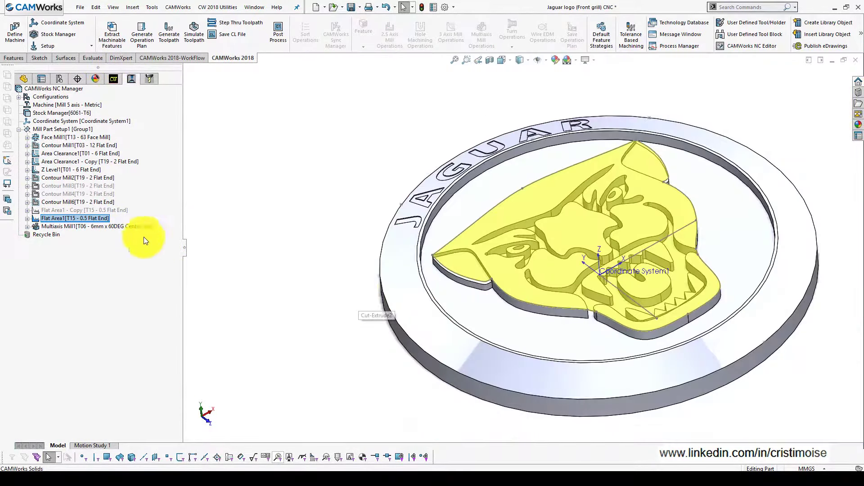
left_click(104, 228)
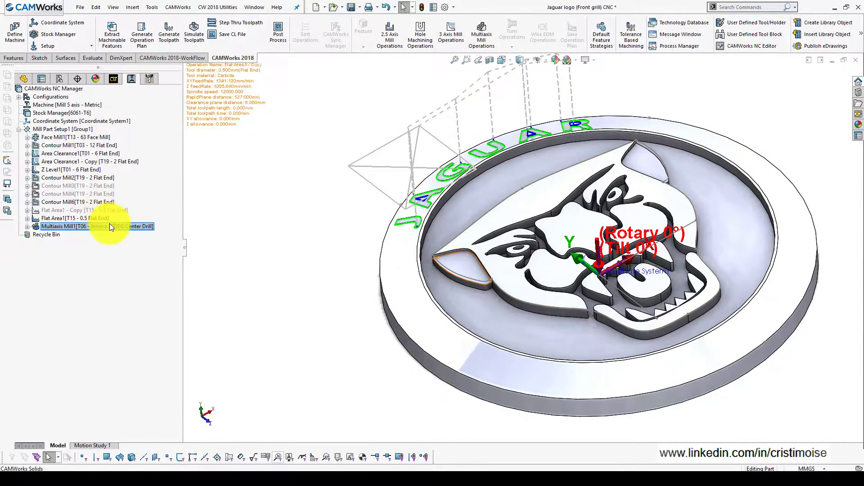
Review Multiaxis Mill1's curve projection (2.54 mm max distance), entry/retract, link and tool axis settings, then accept.
right_click(109, 226)
left_click(145, 193)
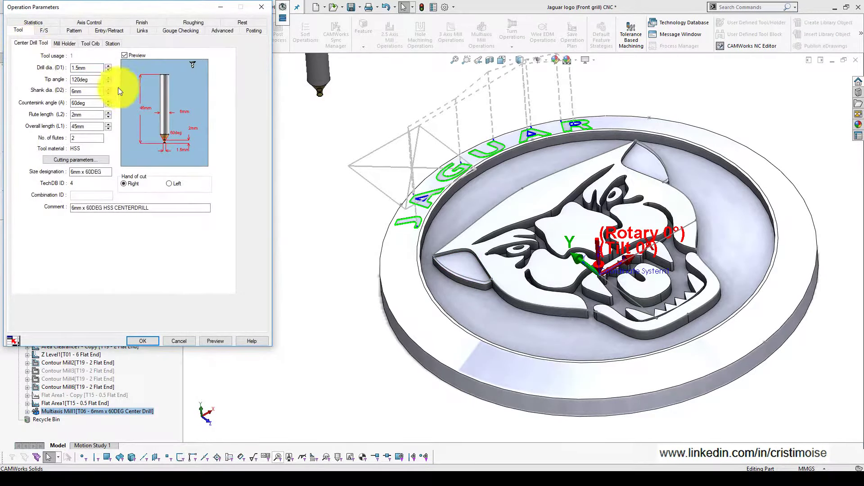
left_click(72, 31)
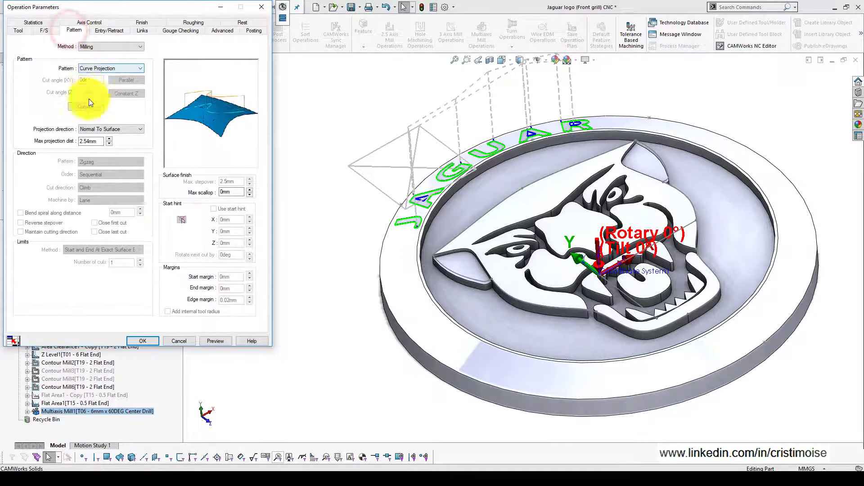
scroll(430, 168, "down", 3)
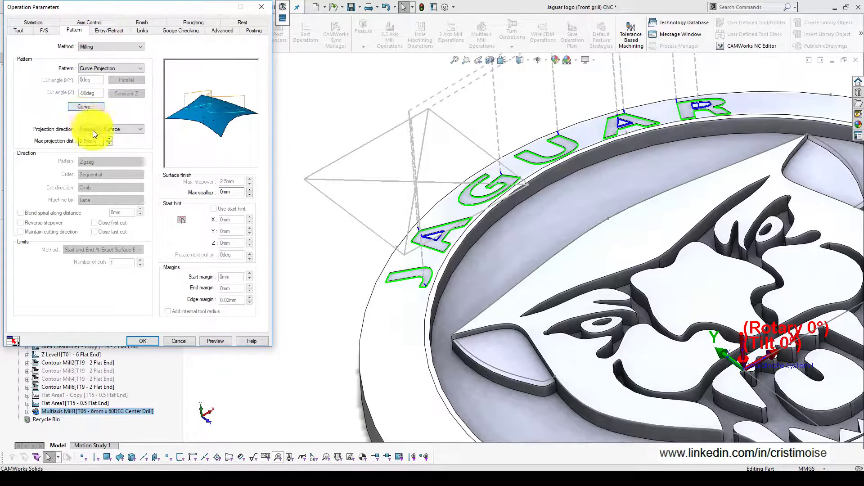
double_click(96, 142)
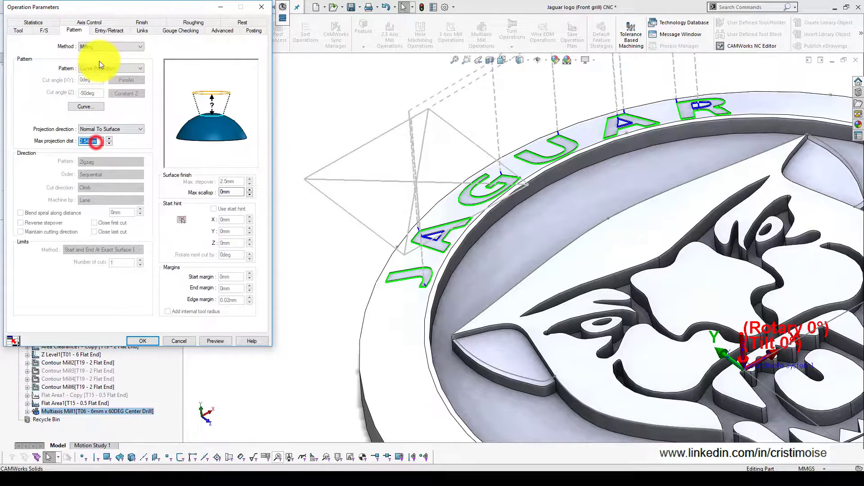
left_click(107, 31)
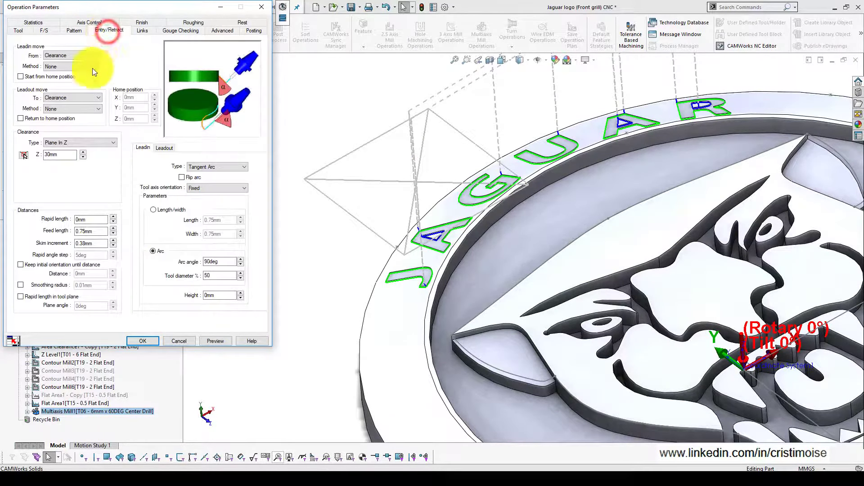
left_click(143, 30)
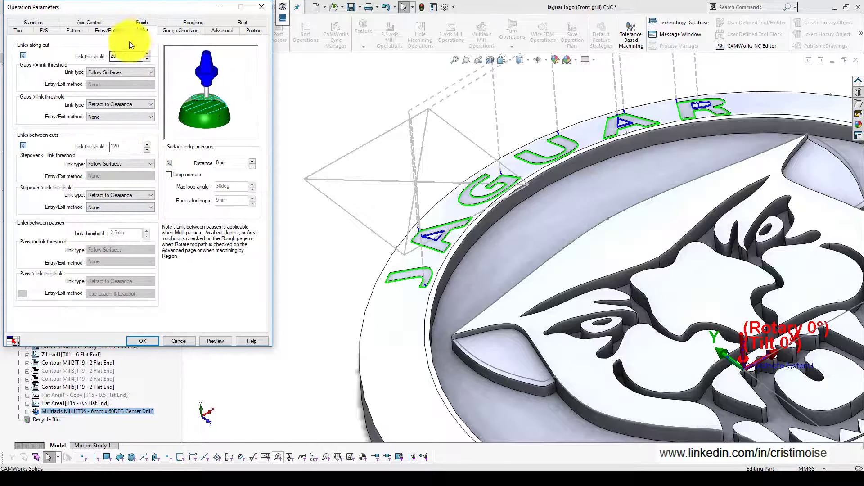
left_click(112, 22)
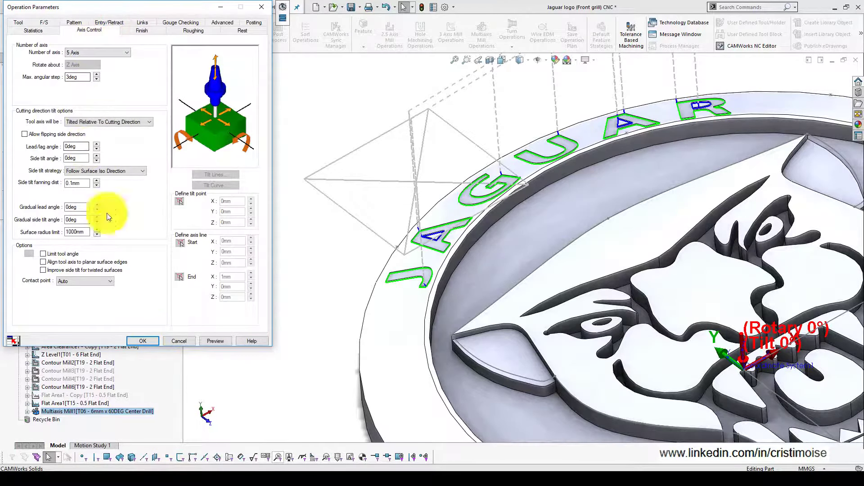
left_click(157, 340)
Orbit and zoom to a tilted, enlarged top view of the face relief and JAGUAR lettering.
scroll(525, 332, "up", 5)
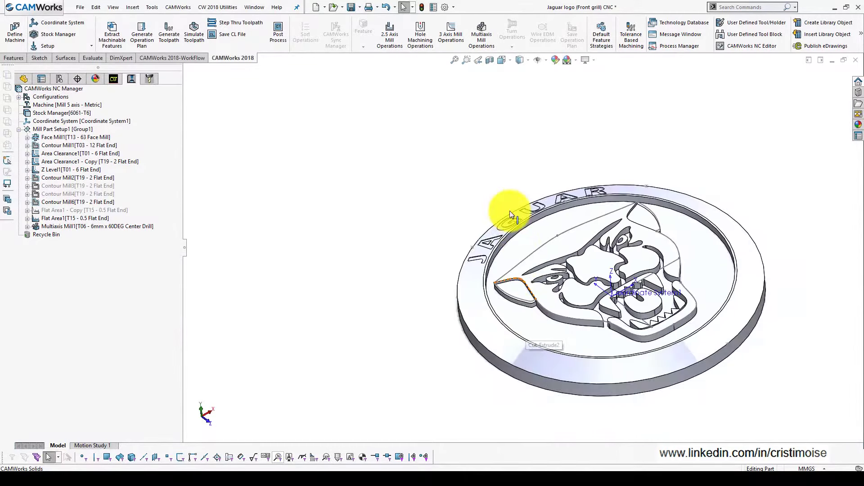
scroll(509, 211, "up", 3)
middle_click_drag(512, 155, 501, 198)
scroll(540, 239, "down", 2)
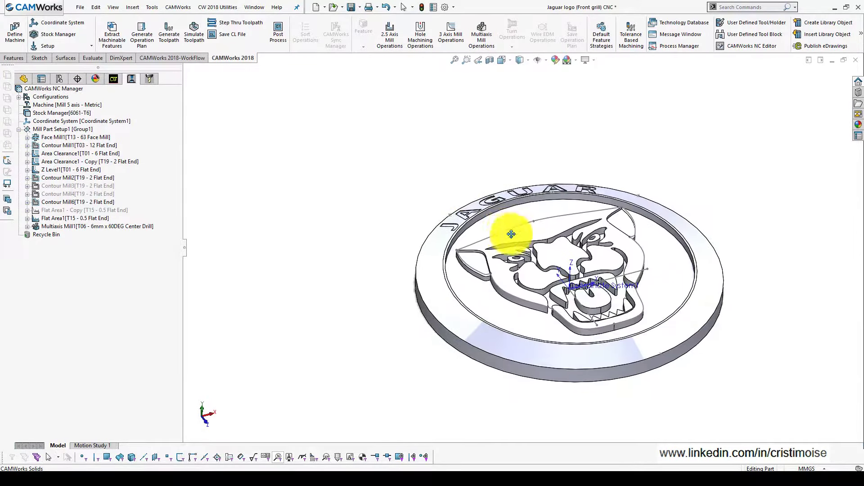
scroll(464, 214, "down", 2)
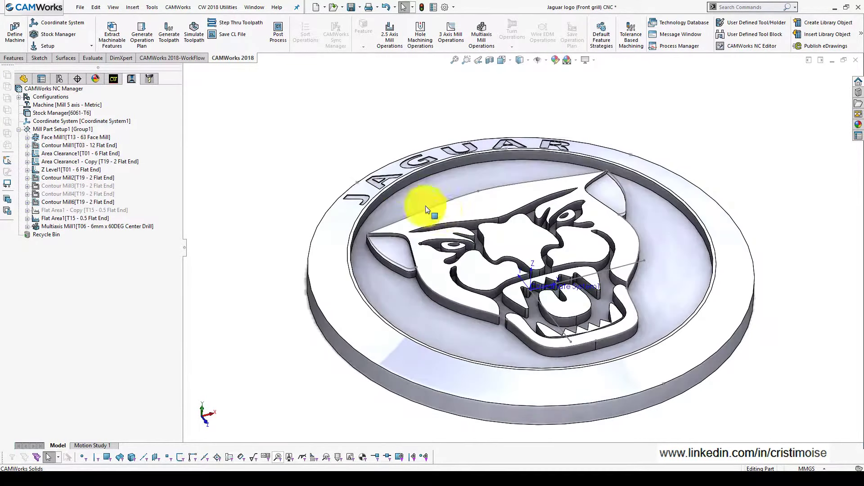
Start the simulation in Next Toolpath mode at maximum speed and run the face milling pass.
left_click(194, 31)
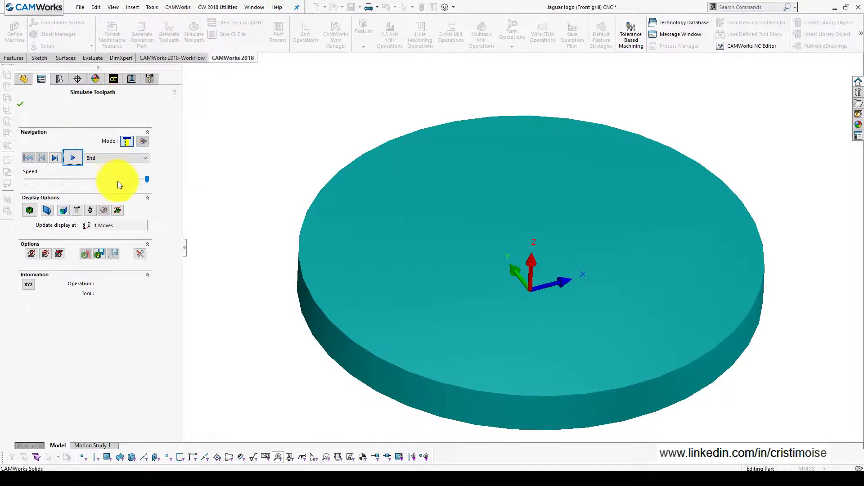
left_click(117, 158)
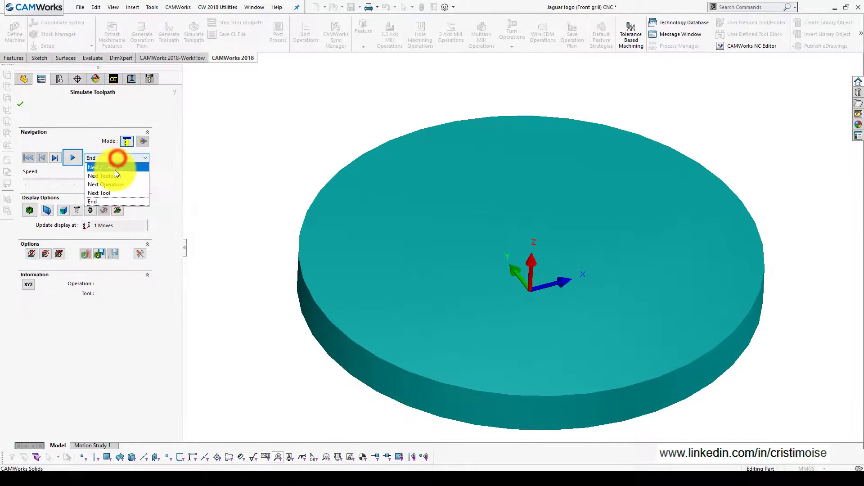
left_click(115, 175)
left_click(74, 158)
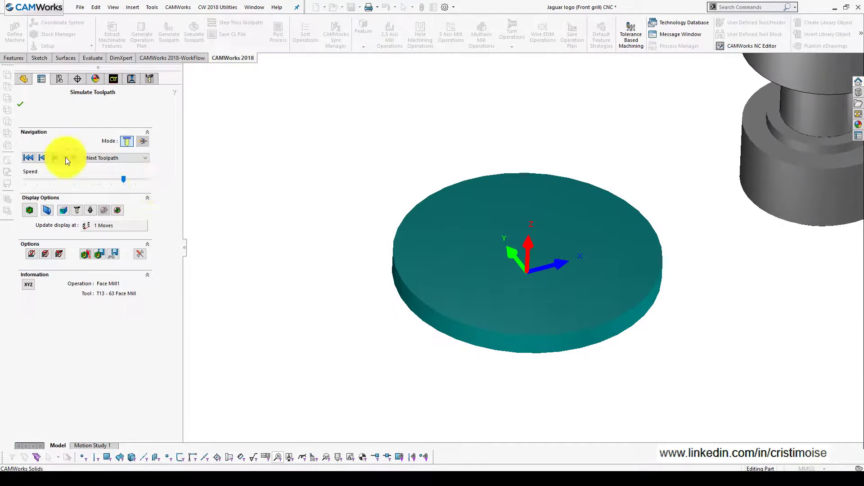
left_click(124, 180)
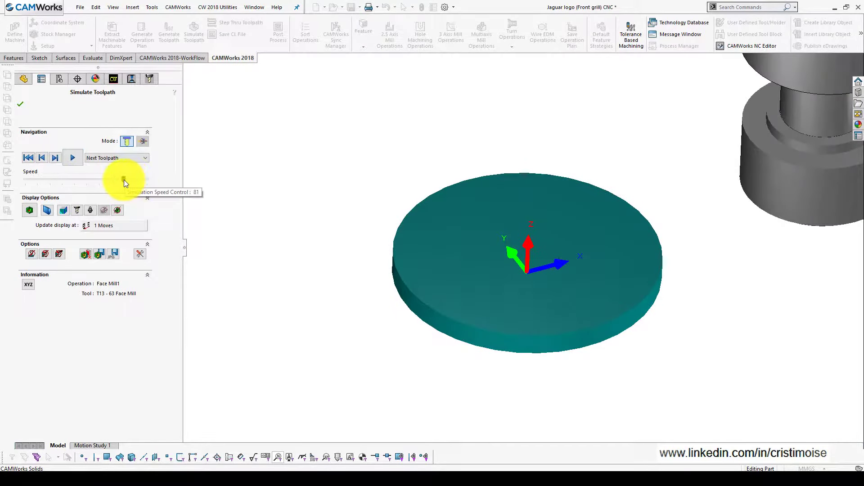
Simulate Contour Mill1, Area Clearance1 and Area Clearance1 - Copy on the stock.
left_click(72, 157)
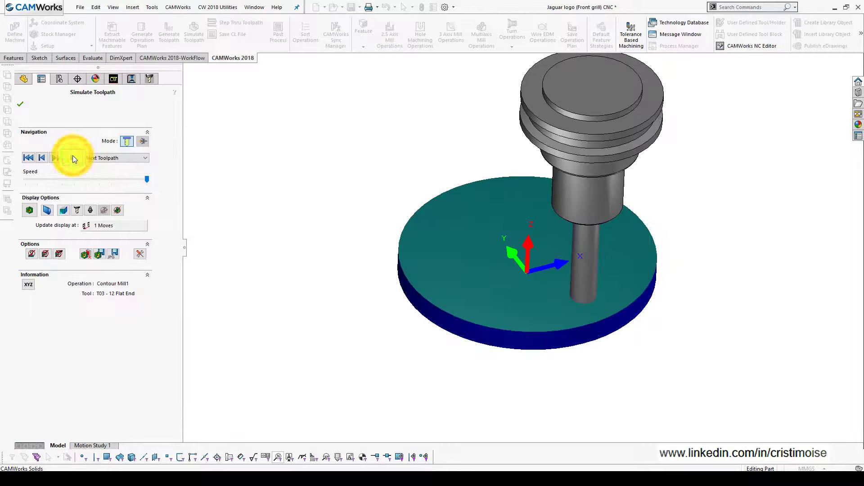
left_click(73, 158)
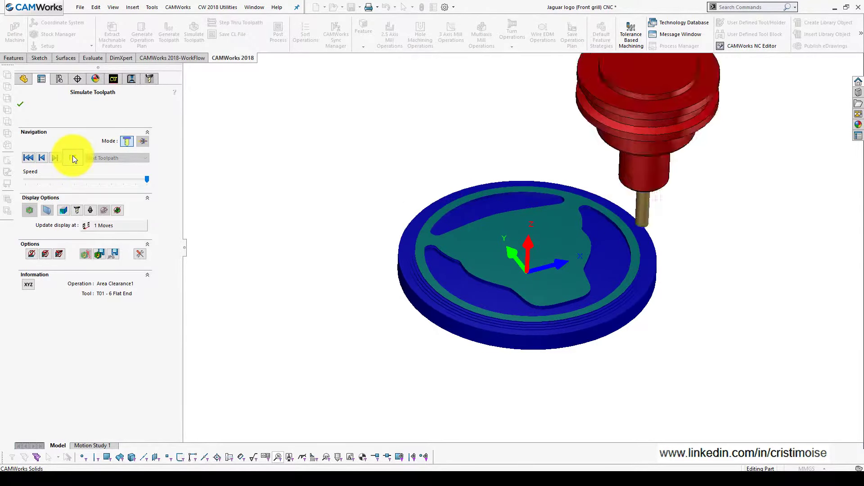
left_click(72, 157)
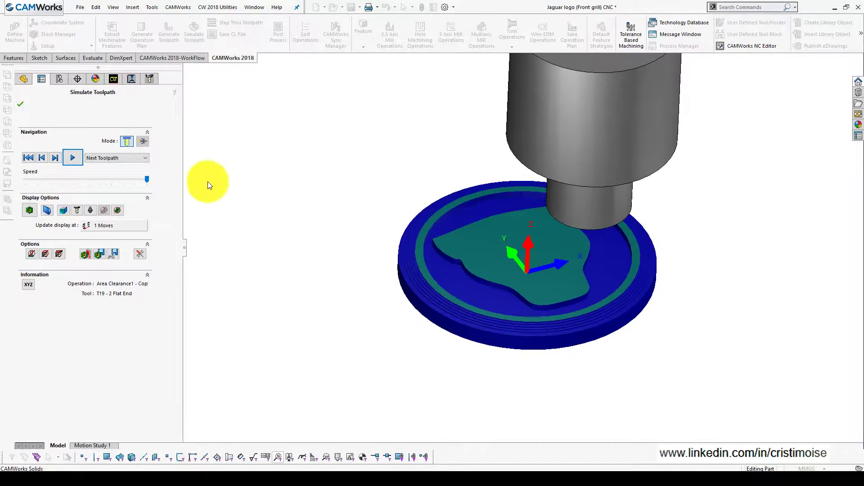
Simulate Z Level1 with the T01 - 6 Flat End tool, then zoom and pan to inspect the rim.
left_click(76, 154)
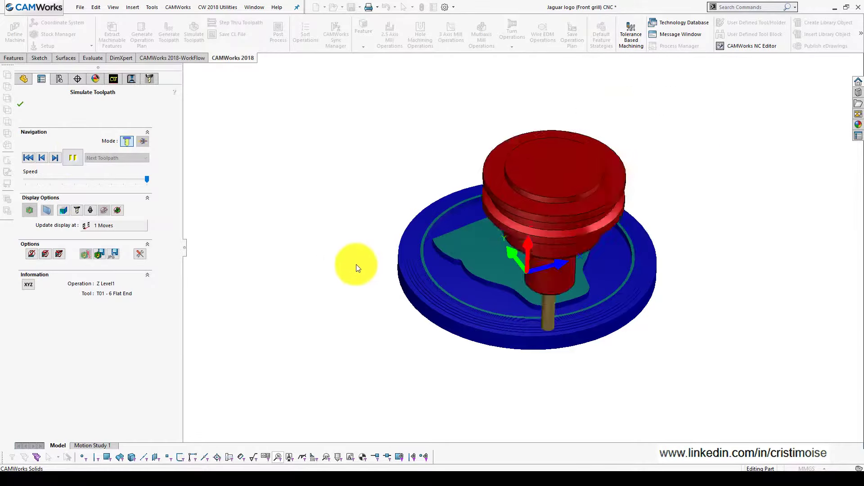
scroll(490, 285, "down", 2)
scroll(490, 284, "down", 2)
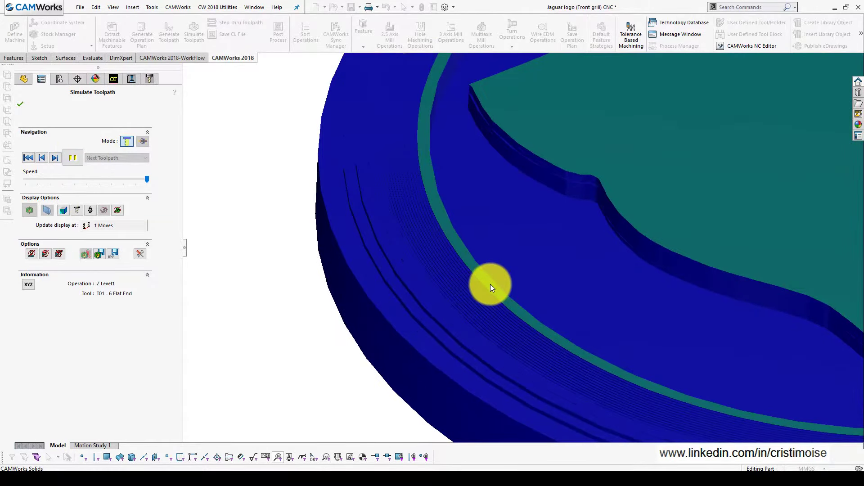
scroll(490, 285, "up", 4)
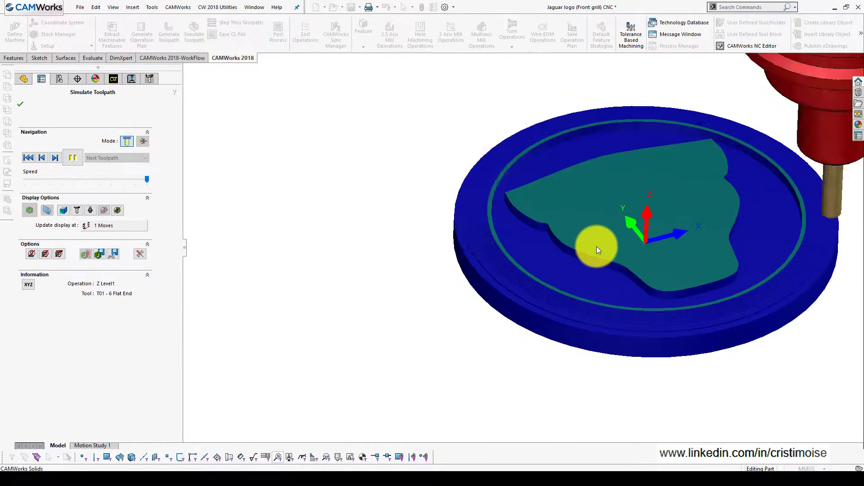
middle_click_drag(596, 245, 507, 261, "ctrl")
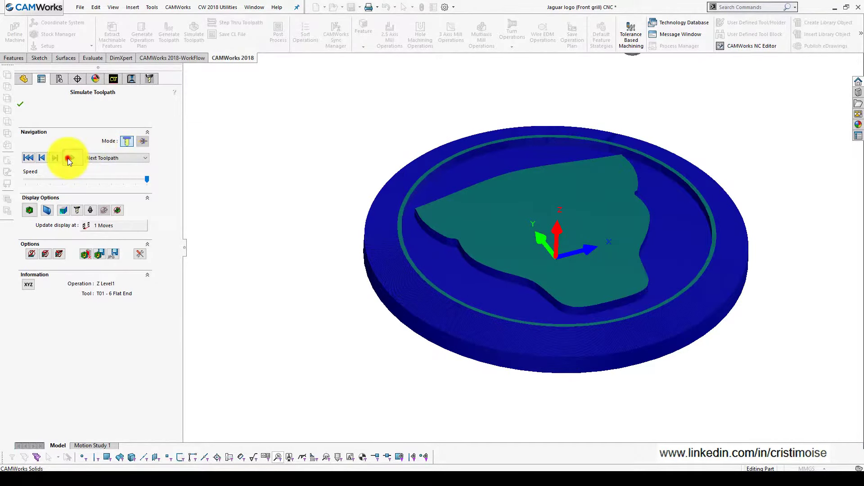
Simulate the next contour pass and Flat Area1 with the T15 - 0.5 Flat End tool, orbiting mid-run.
left_click(67, 158)
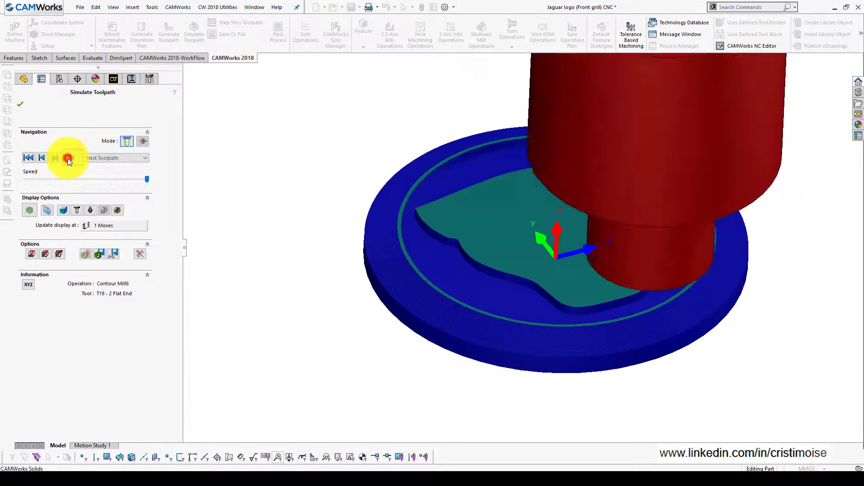
left_click(68, 158)
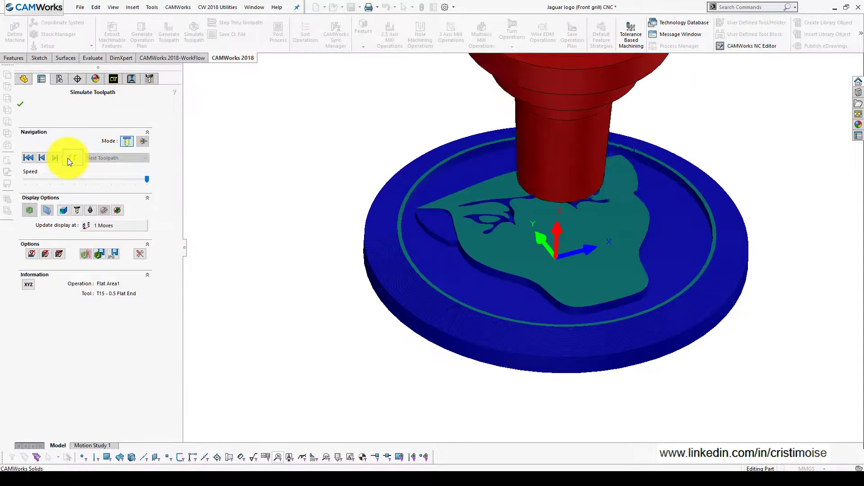
left_click(80, 159)
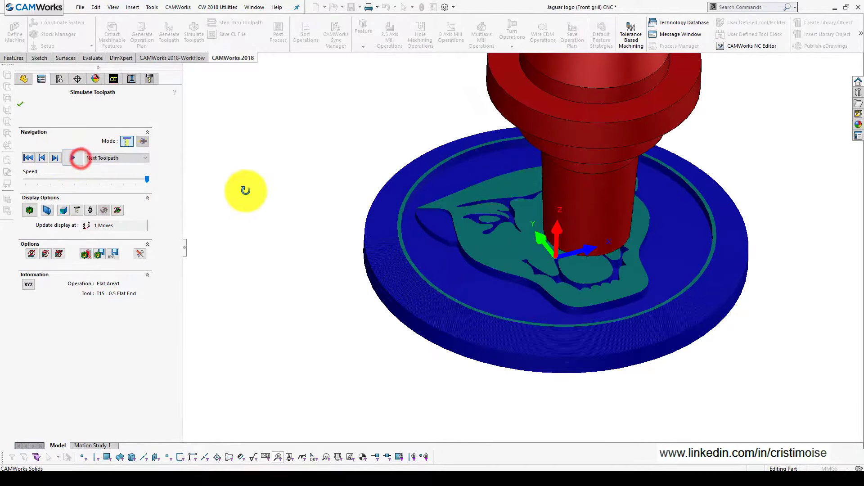
mouse_move(245, 189)
middle_mouse_down()
mouse_move(240, 154)
mouse_move(241, 179)
middle_mouse_up()
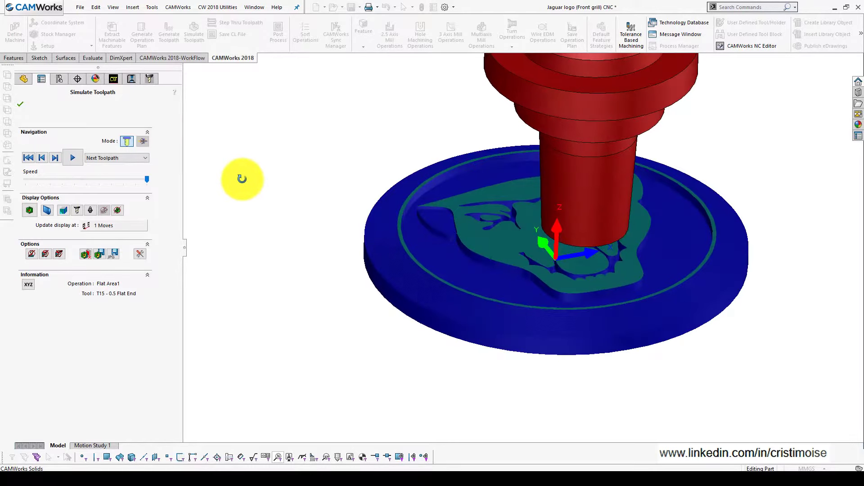
left_click(65, 155)
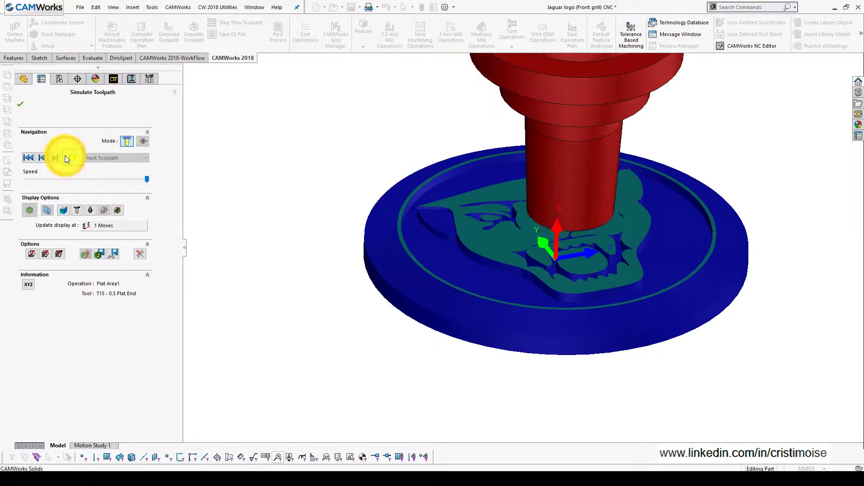
middle_click_drag(311, 206, 313, 229)
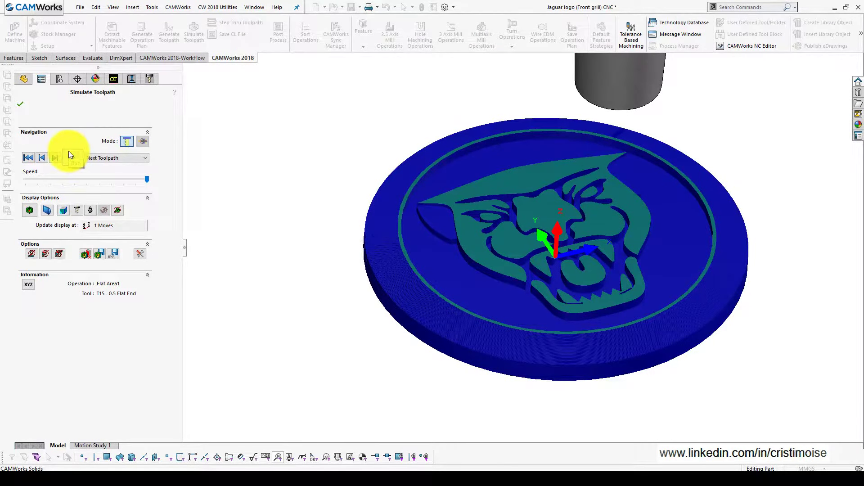
Run the Multiaxis Mill1 lettering toolpath at reduced speed, viewing the T06 center-drill cut top-down.
left_click(108, 178)
left_click(77, 159)
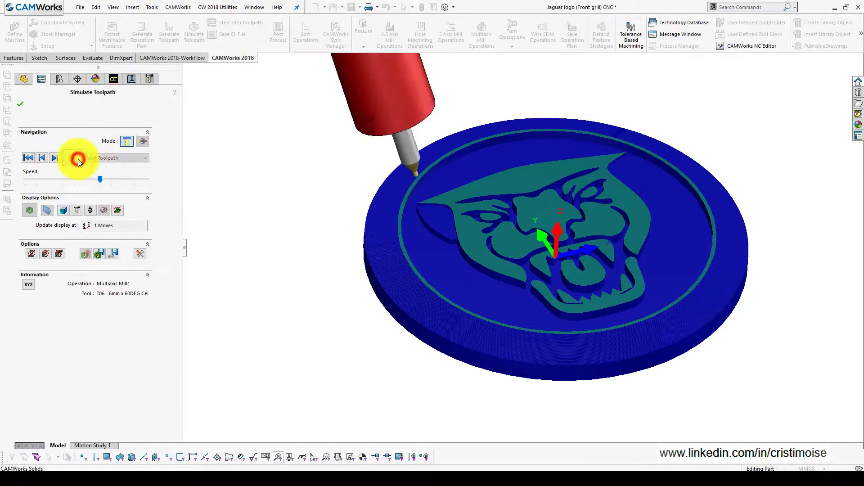
middle_click_drag(481, 170, 473, 201)
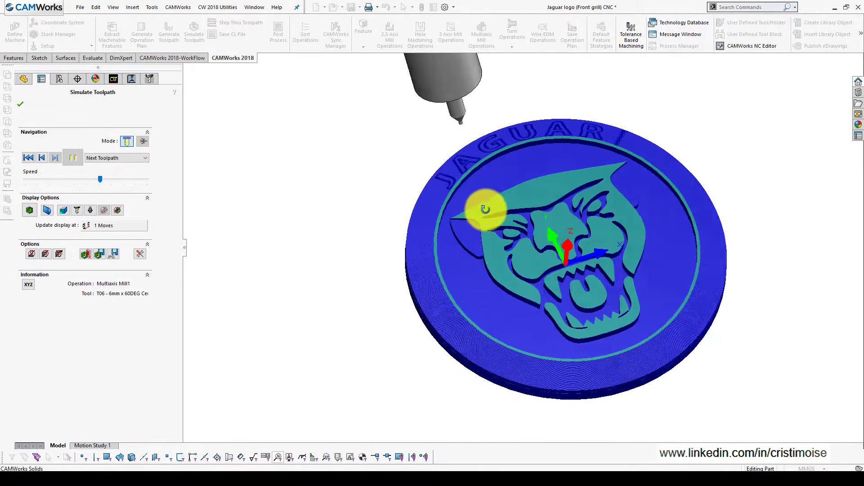
middle_click_drag(477, 209, 498, 200)
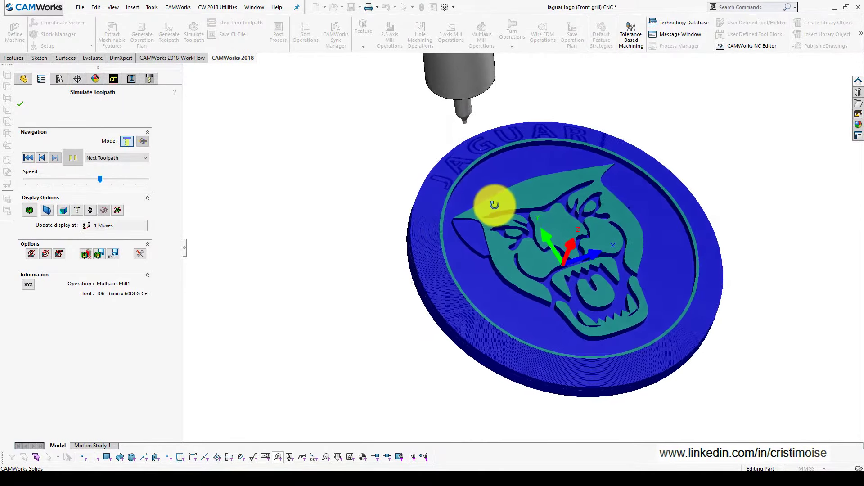
Check the ±0.4 mm stock-to-part deviation colouring, turn it off, and exit the simulation.
left_click(27, 210)
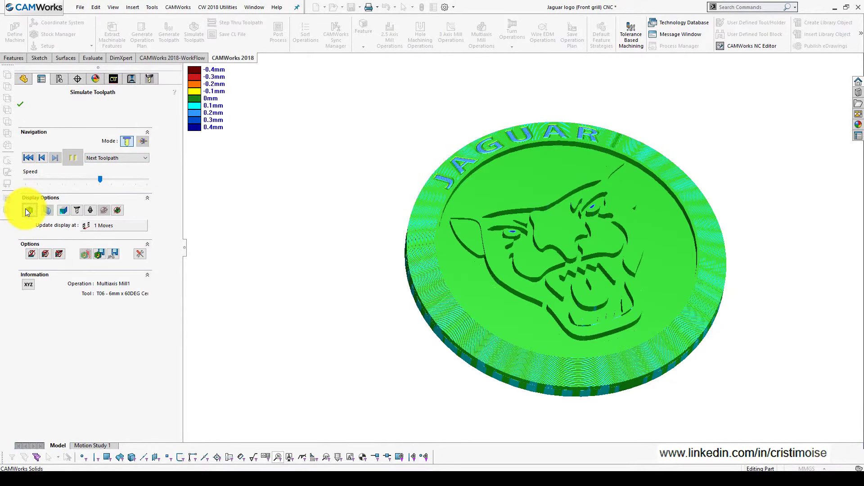
left_click(25, 209)
left_click(18, 106)
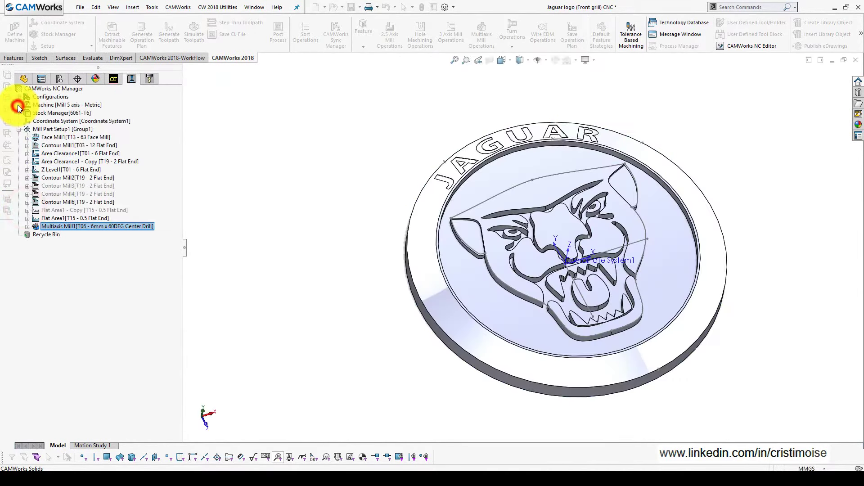